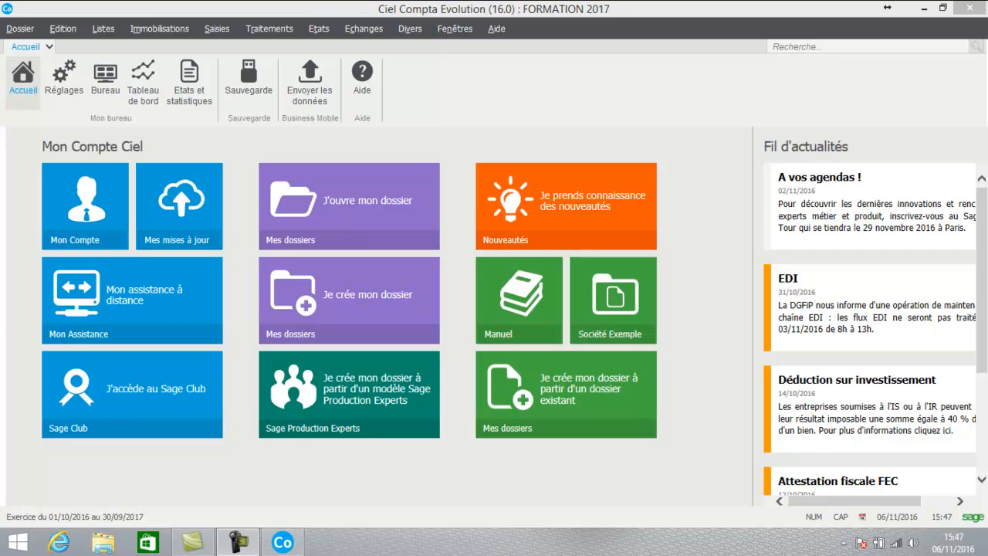
Step: Open the VAT parameters and review the general VAT settings, tax number fields and the list of VAT rates
{"action": "left_click", "coordinate": [20, 29]}
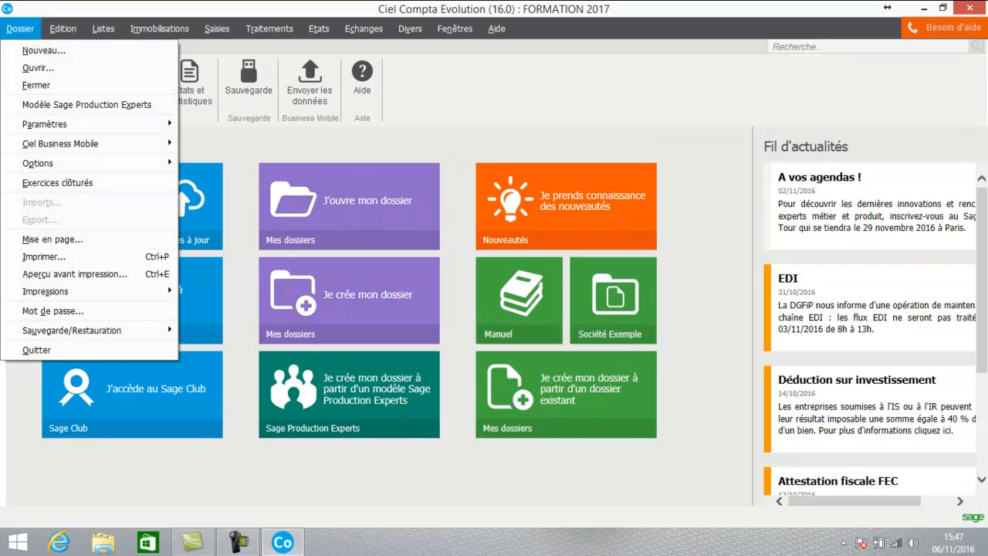
{"action": "mouse_move", "coordinate": [44, 124]}
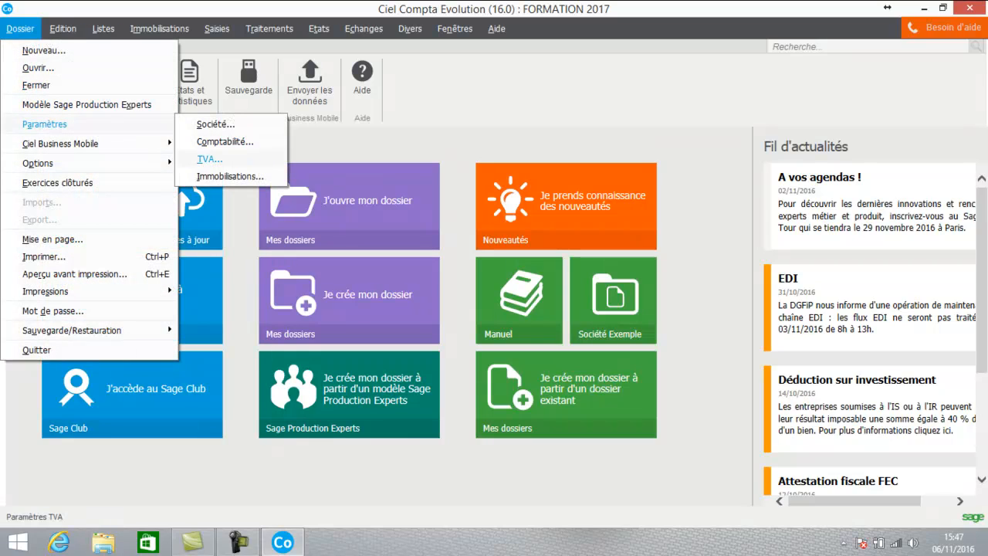
{"action": "left_click", "coordinate": [209, 159]}
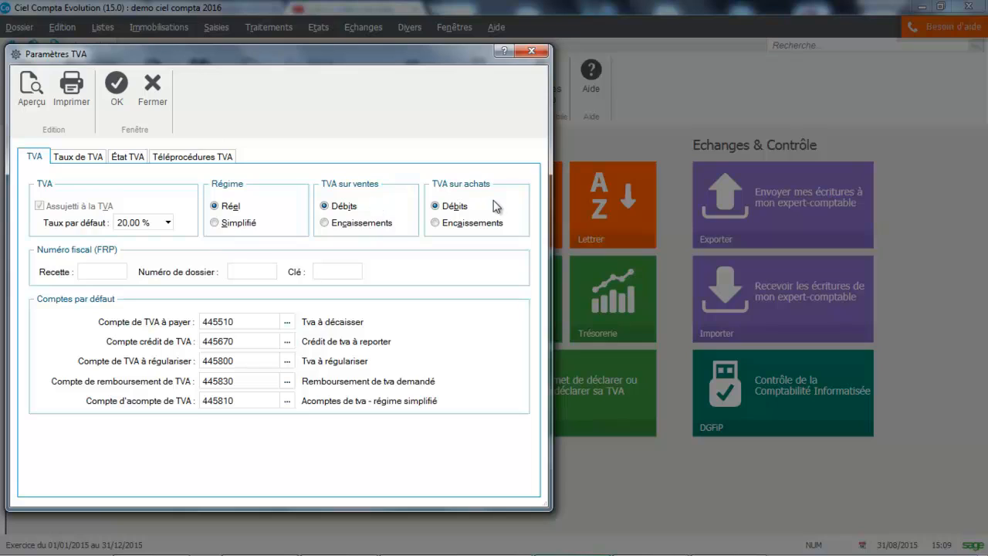
{"action": "left_click", "coordinate": [92, 274]}
{"action": "left_click", "coordinate": [71, 159]}
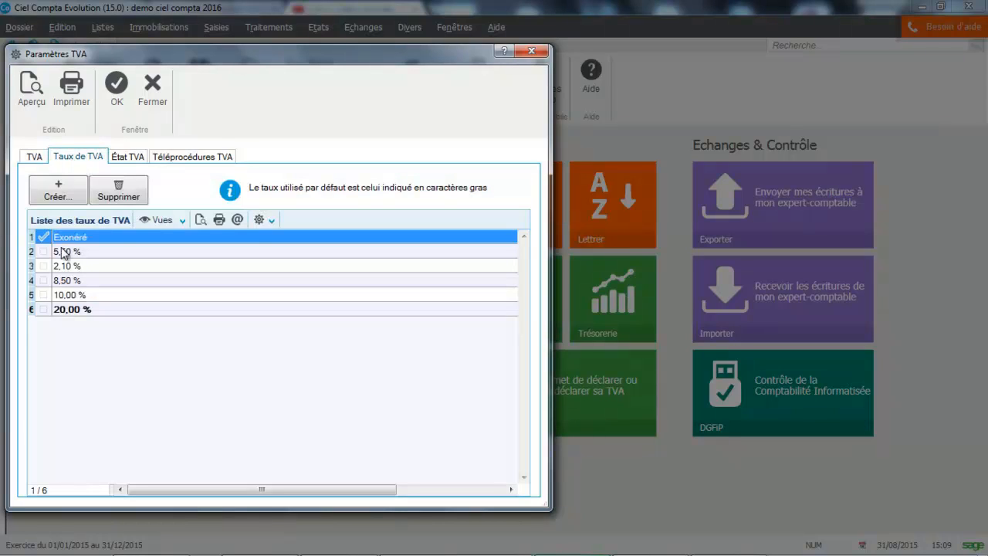
Step: In the VAT return setup, consult the account list for line 08 - Taux normal 20 % without changing its account
{"action": "left_click", "coordinate": [132, 160]}
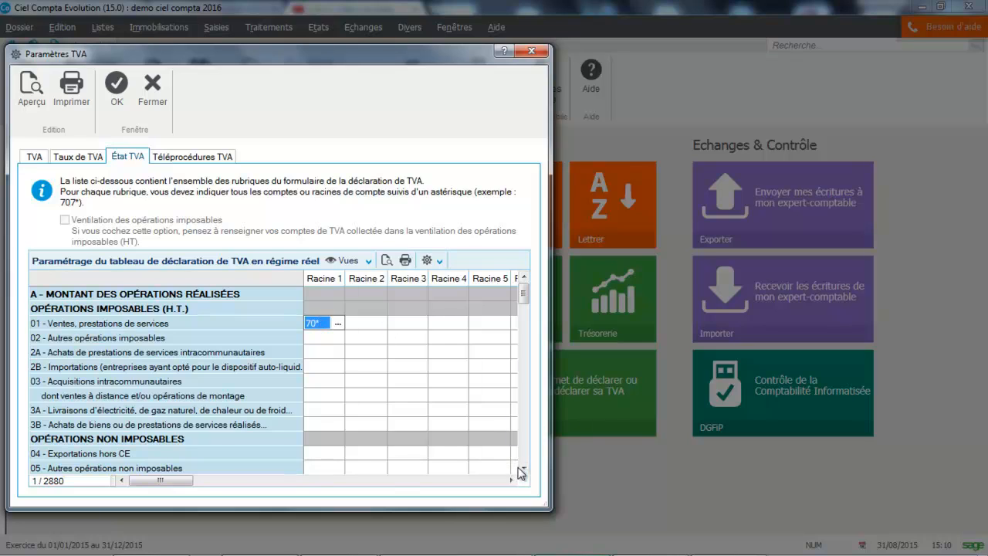
{"action": "left_click_drag", "start_coordinate": [523, 469], "coordinate": [523, 470]}
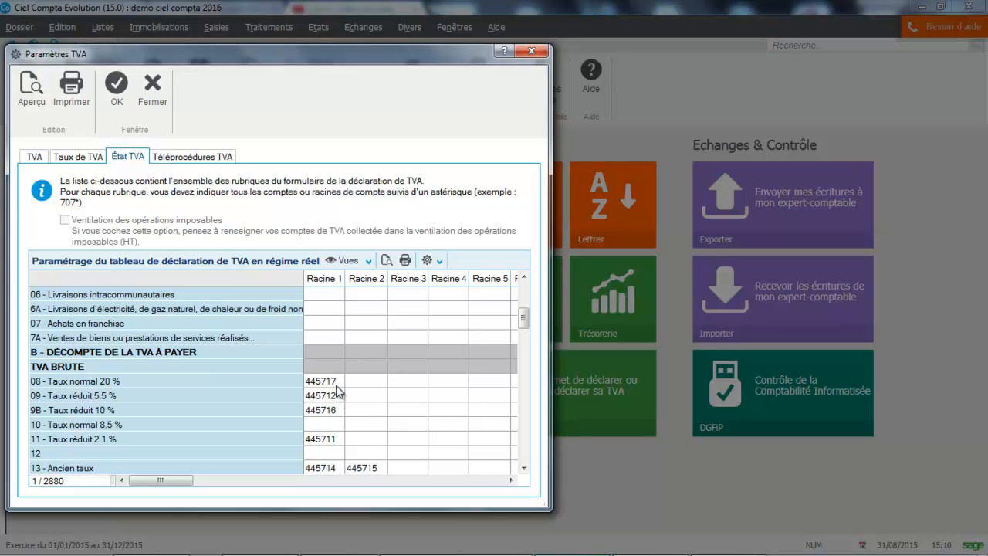
{"action": "left_click", "coordinate": [335, 383]}
{"action": "left_click", "coordinate": [336, 384]}
{"action": "left_click", "coordinate": [338, 384]}
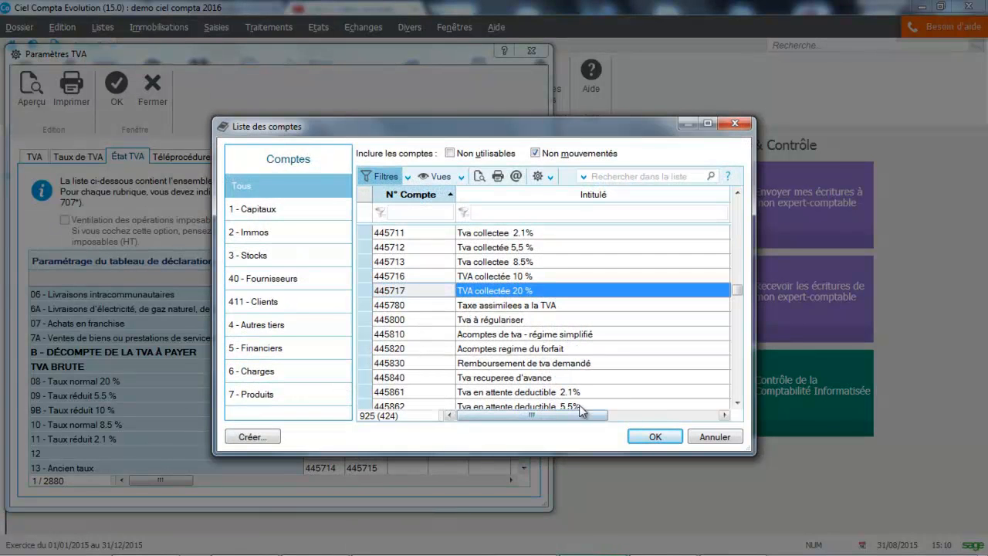
{"action": "left_click", "coordinate": [714, 438]}
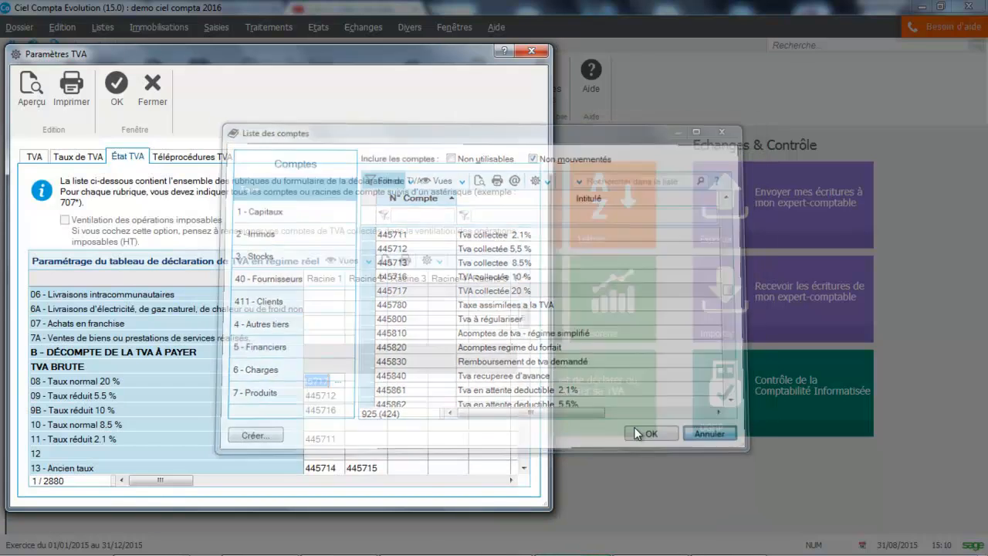
Step: Recheck the account selection for line 08 - Taux normal 20 % and examine the accounts mapped to the TVA déductible lines
{"action": "left_click", "coordinate": [321, 396]}
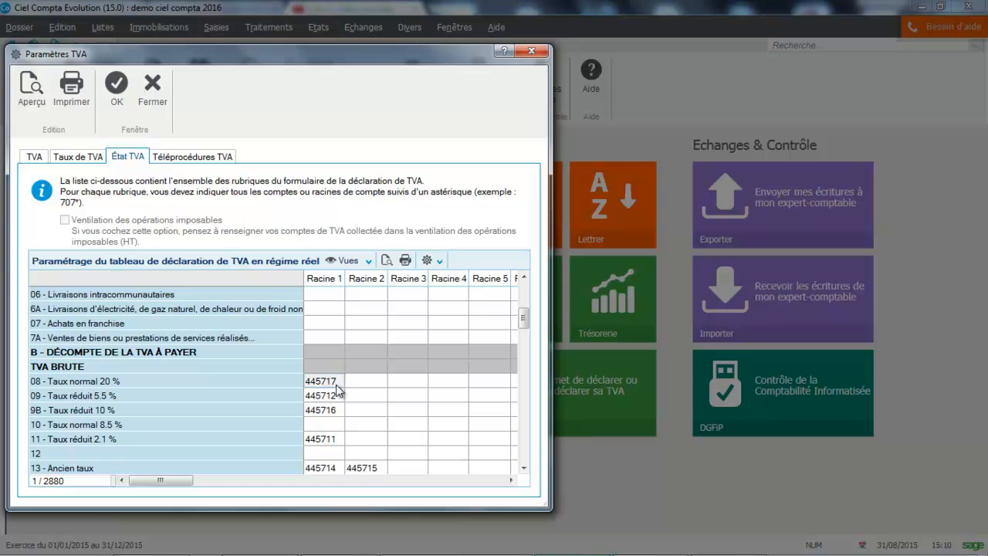
{"action": "left_click", "coordinate": [337, 383]}
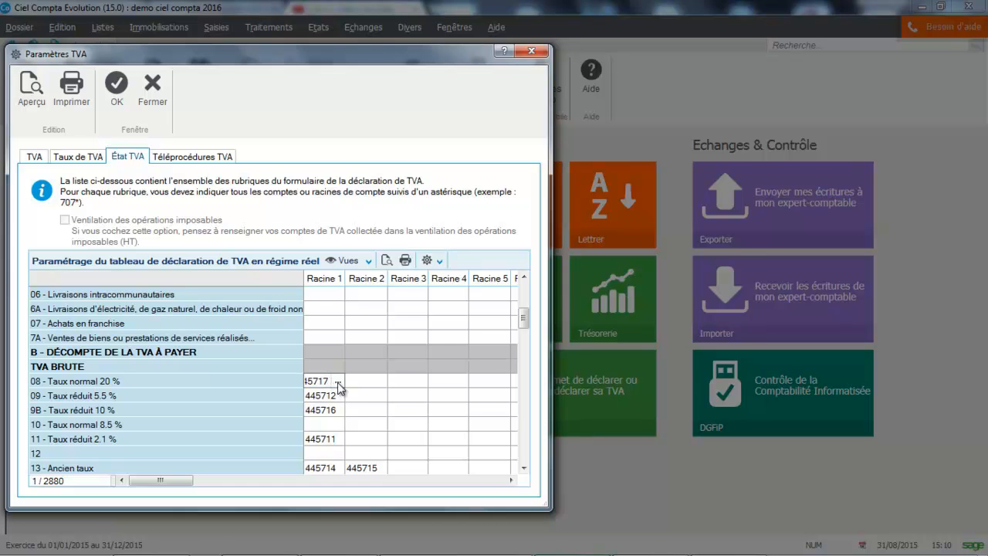
{"action": "left_click", "coordinate": [337, 382]}
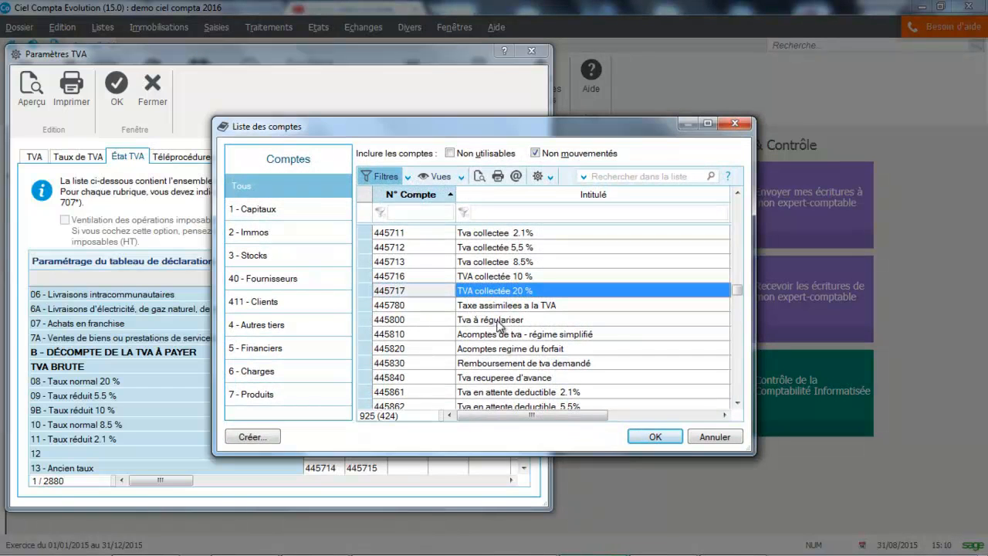
{"action": "left_click", "coordinate": [714, 436]}
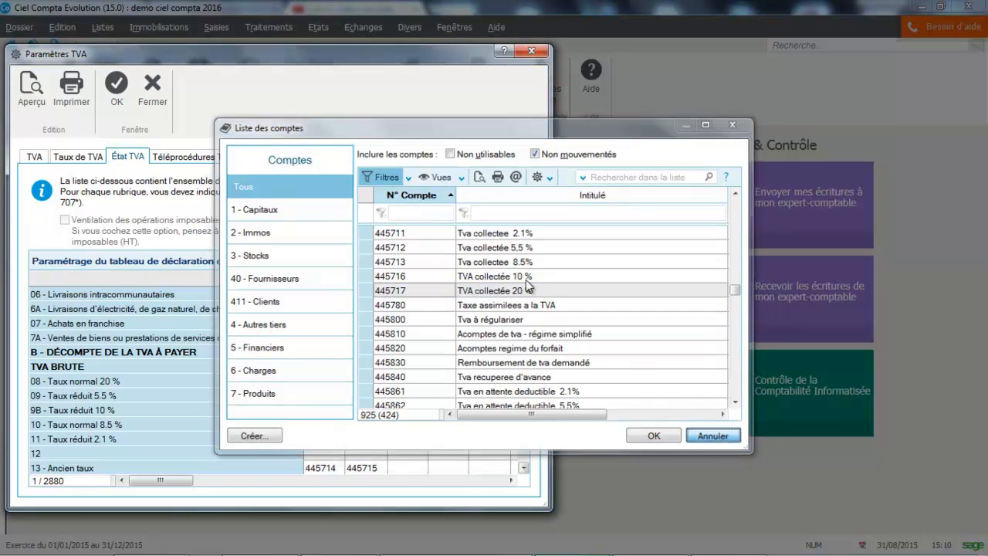
{"action": "double_click", "coordinate": [527, 286]}
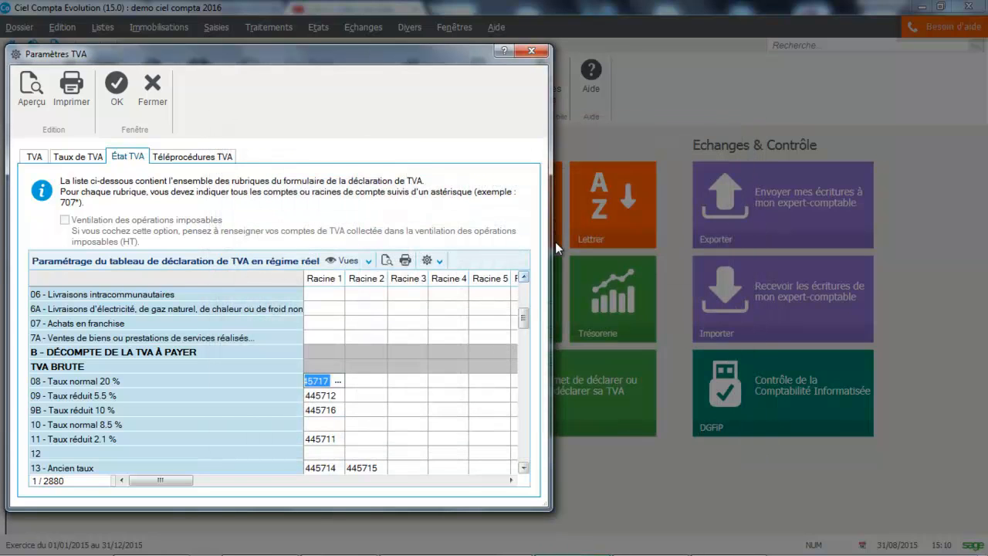
{"action": "left_click", "coordinate": [524, 468]}
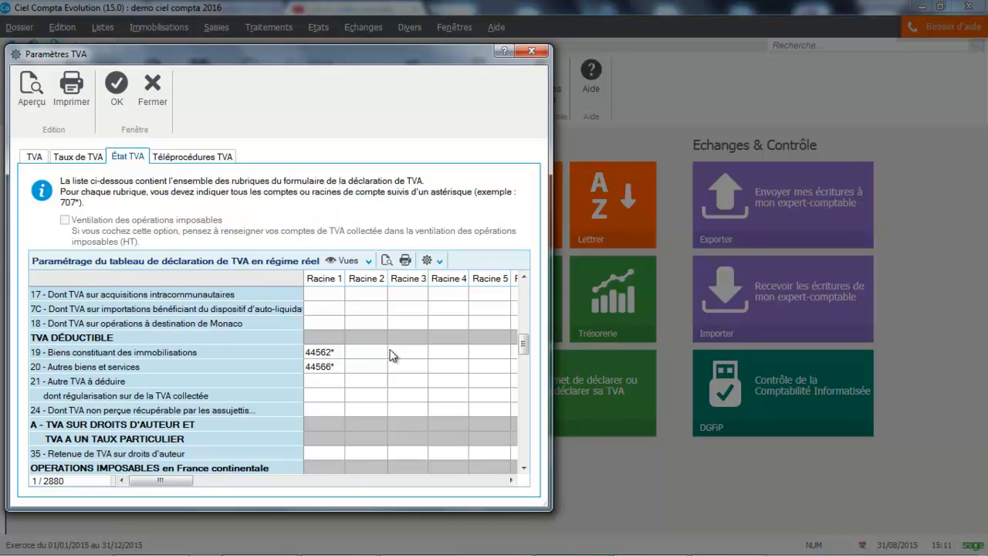
{"action": "left_click_drag", "start_coordinate": [523, 345], "coordinate": [523, 321]}
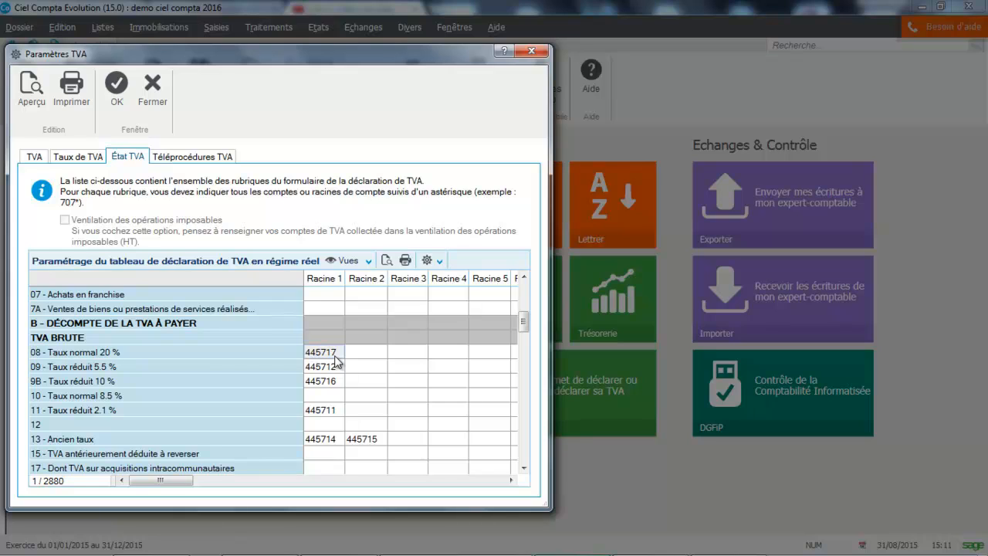
Step: Enable the DGFiP e-filing subscription option to inspect its identification fields, disable it again and validate the VAT parameters
{"action": "left_click", "coordinate": [204, 159]}
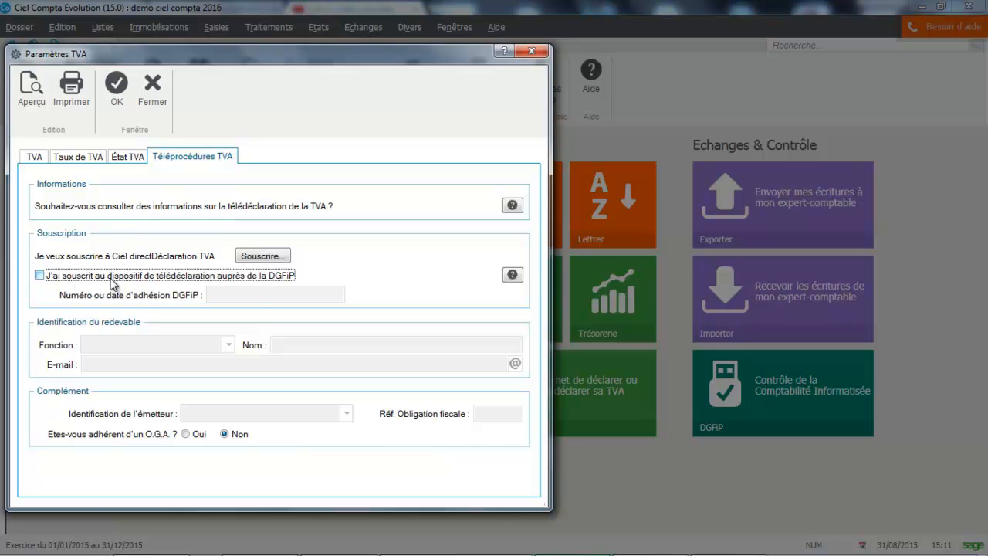
{"action": "left_click", "coordinate": [40, 276]}
{"action": "left_click", "coordinate": [271, 294]}
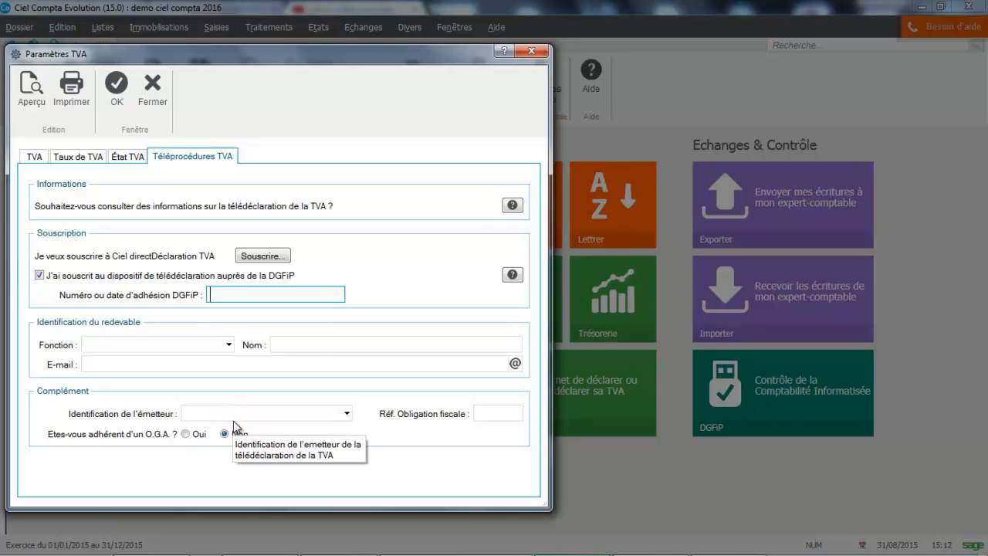
{"action": "left_click", "coordinate": [484, 414]}
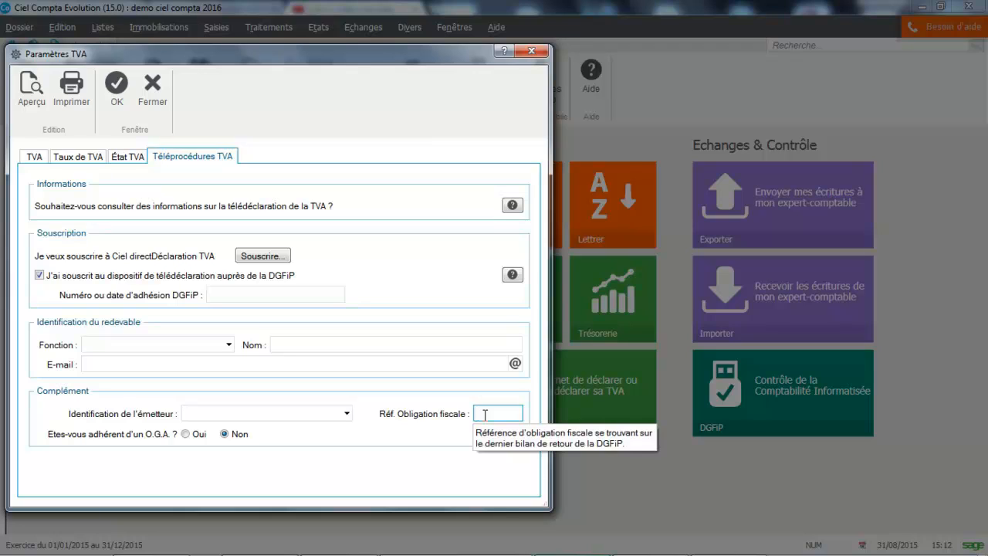
{"action": "left_click", "coordinate": [86, 276]}
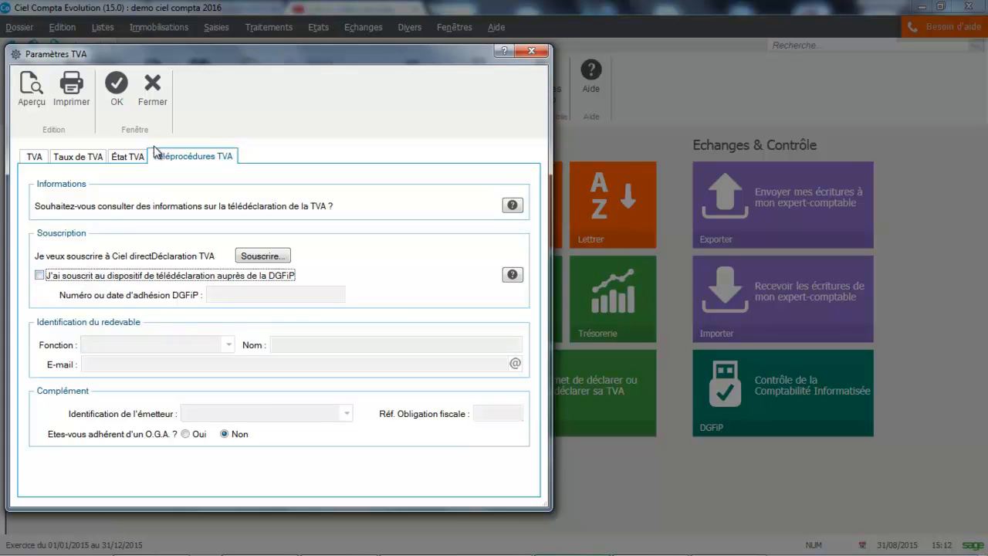
{"action": "left_click", "coordinate": [118, 94]}
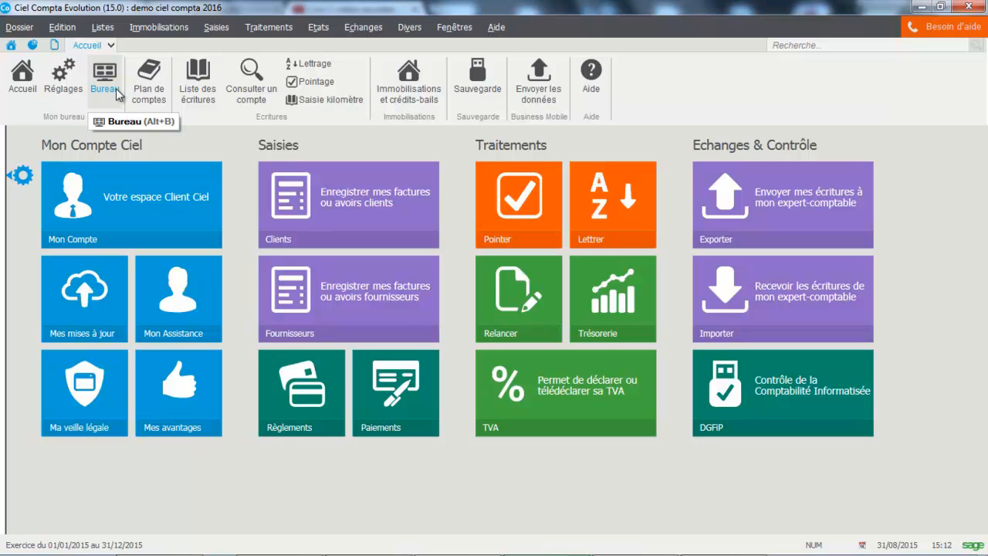
Step: Generate the preparatory VAT statement for the period Août 2015 to Août 2015, including draft entries
{"action": "left_click", "coordinate": [281, 29]}
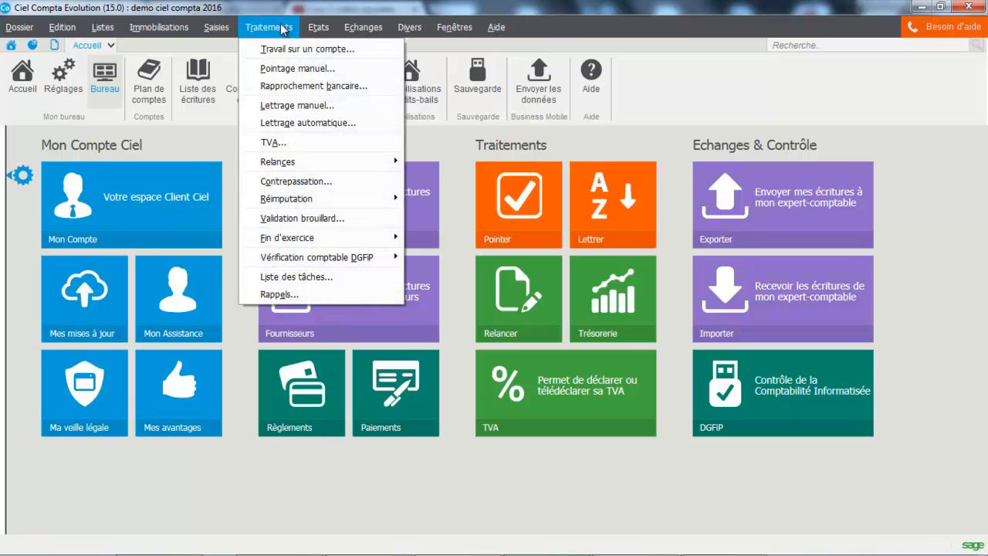
{"action": "left_click", "coordinate": [273, 144]}
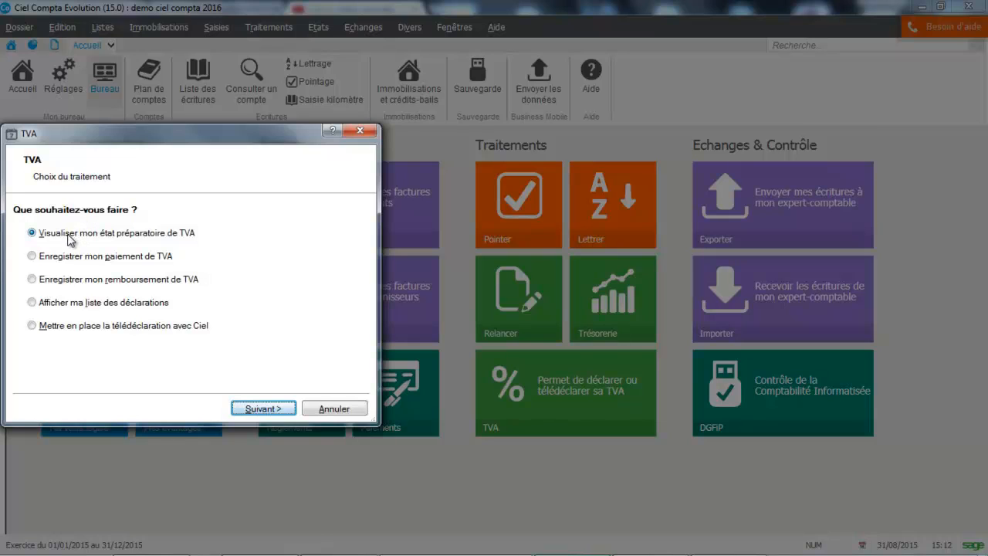
{"action": "left_click", "coordinate": [257, 408]}
{"action": "left_click", "coordinate": [196, 217]}
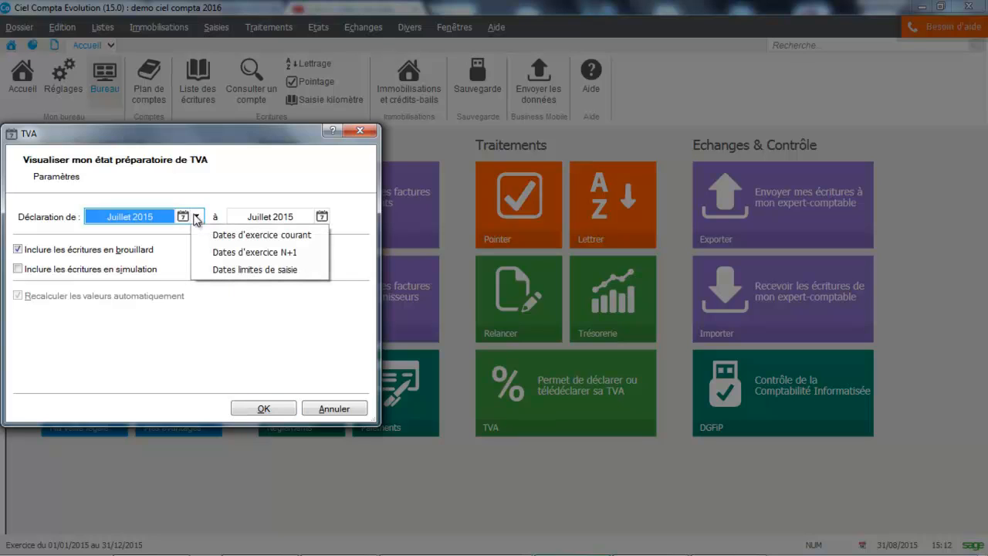
{"action": "left_click", "coordinate": [183, 216]}
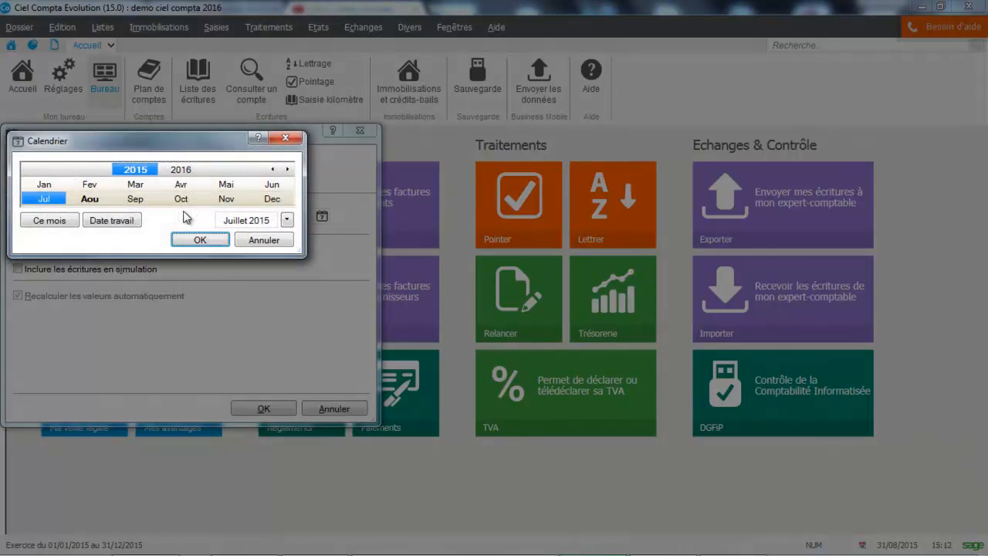
{"action": "left_click", "coordinate": [96, 200]}
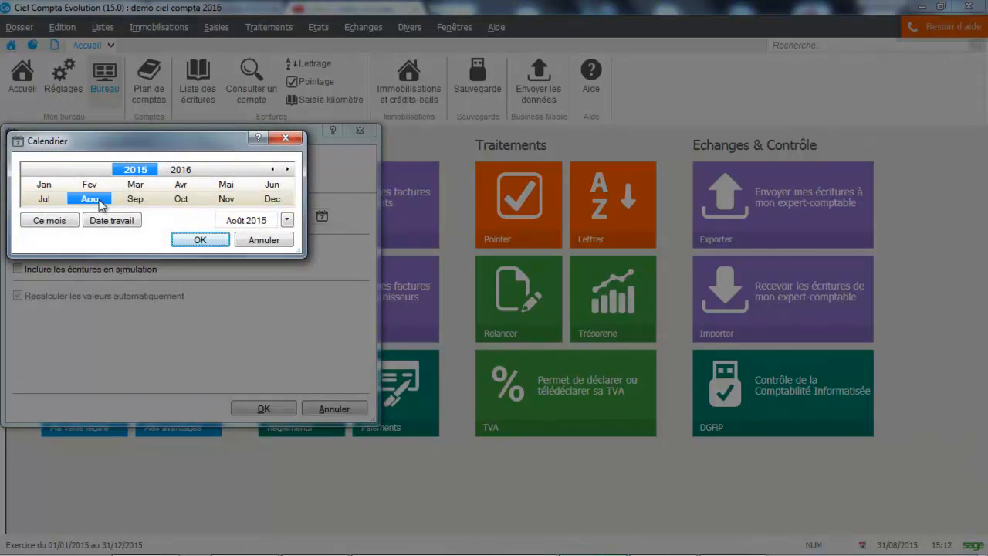
{"action": "left_click", "coordinate": [199, 240]}
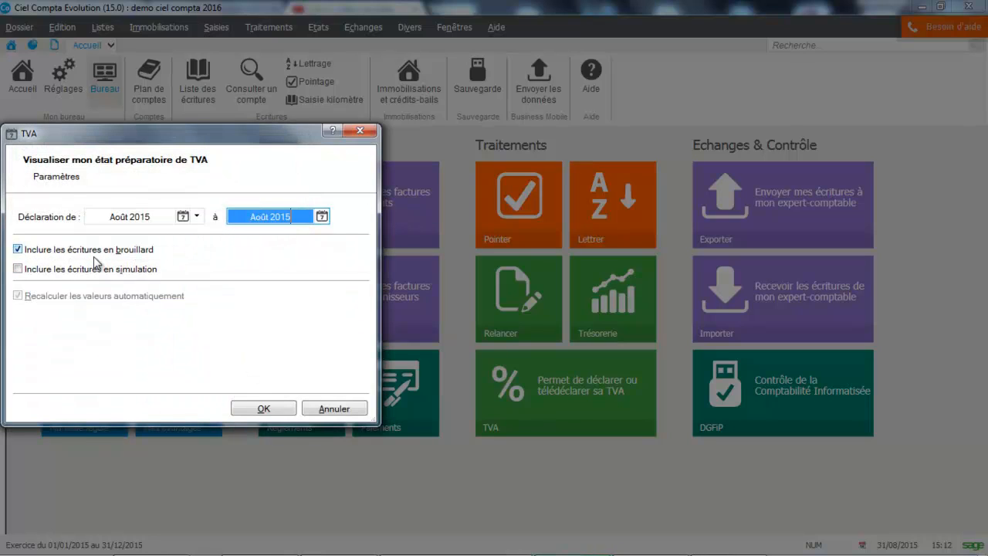
{"action": "left_click", "coordinate": [270, 411]}
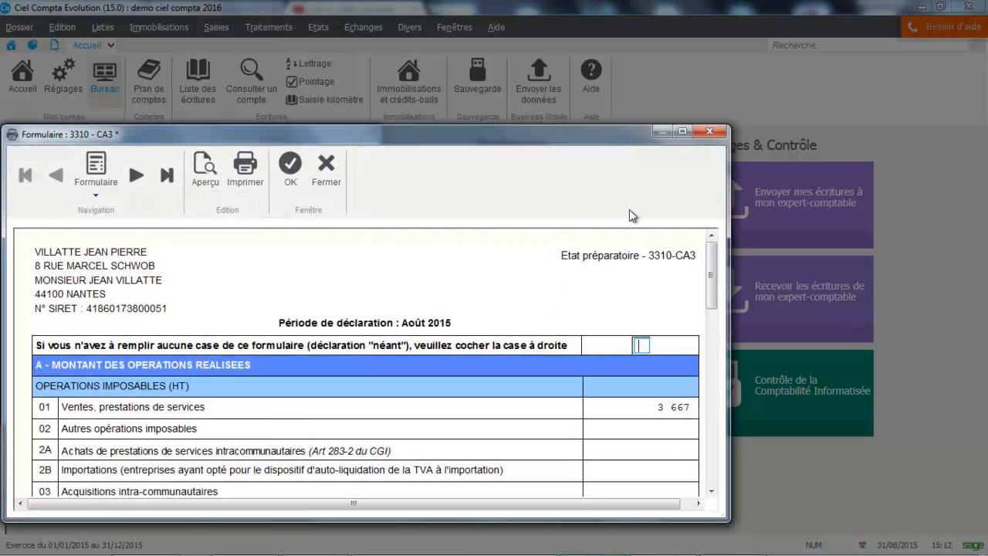
Step: Maximize the 3310-CA3 form and inspect the accounting entries behind line 01 - Ventes, prestations de services
{"action": "left_click", "coordinate": [682, 131]}
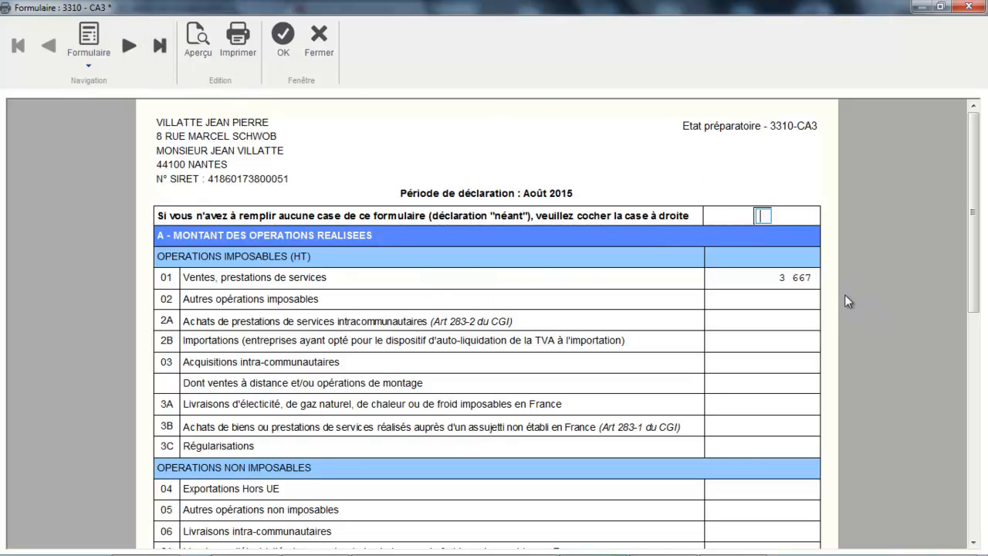
{"action": "double_click", "coordinate": [797, 278]}
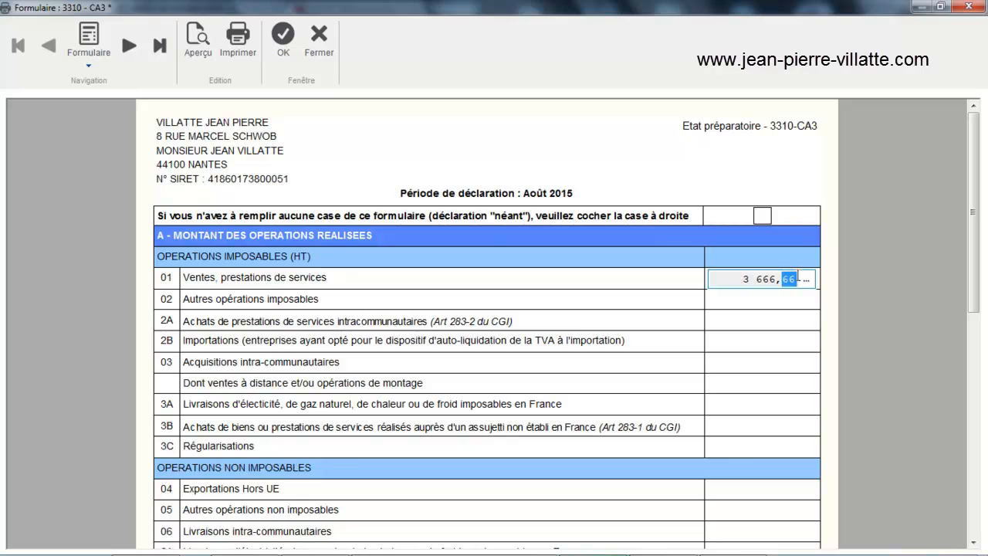
{"action": "left_click", "coordinate": [810, 278]}
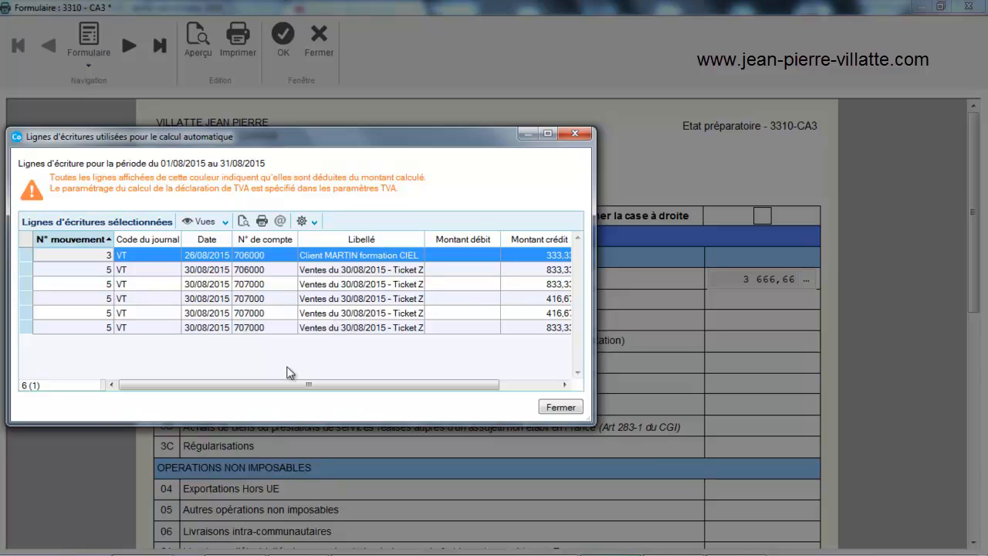
{"action": "left_click_drag", "start_coordinate": [289, 383], "coordinate": [366, 396]}
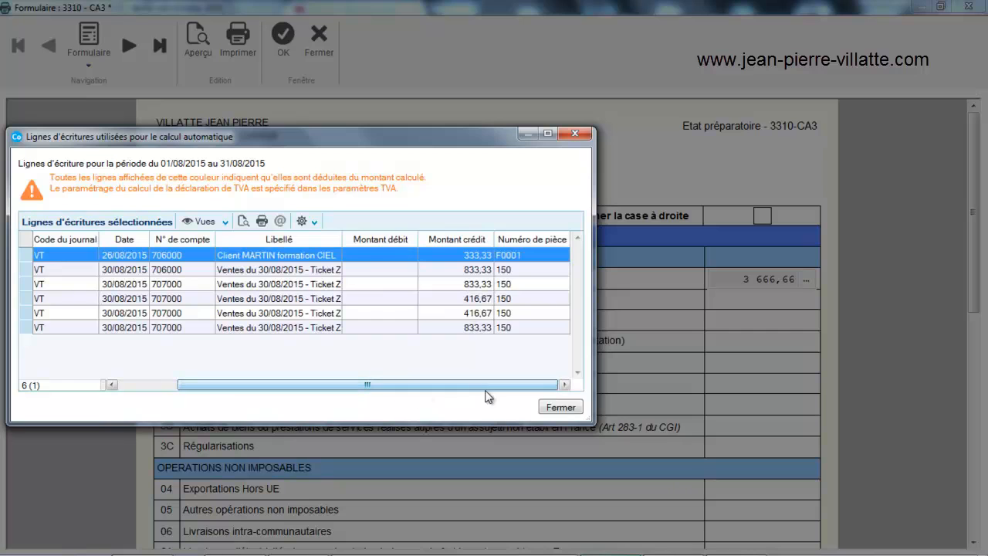
{"action": "left_click", "coordinate": [559, 407]}
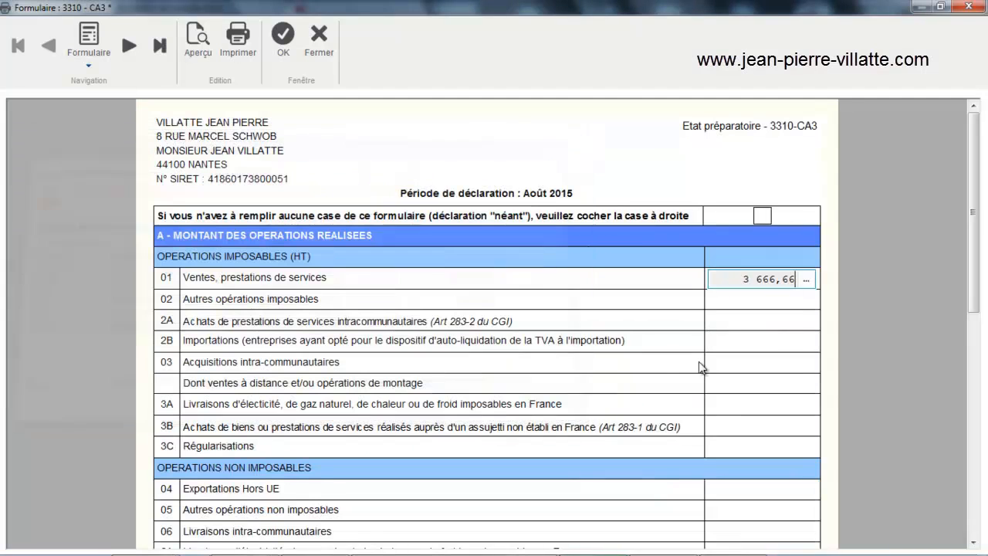
Step: Display the accounting entries used to calculate the tax due on line 08 - Taux normal 20%
{"action": "left_click_drag", "start_coordinate": [971, 231], "coordinate": [955, 423]}
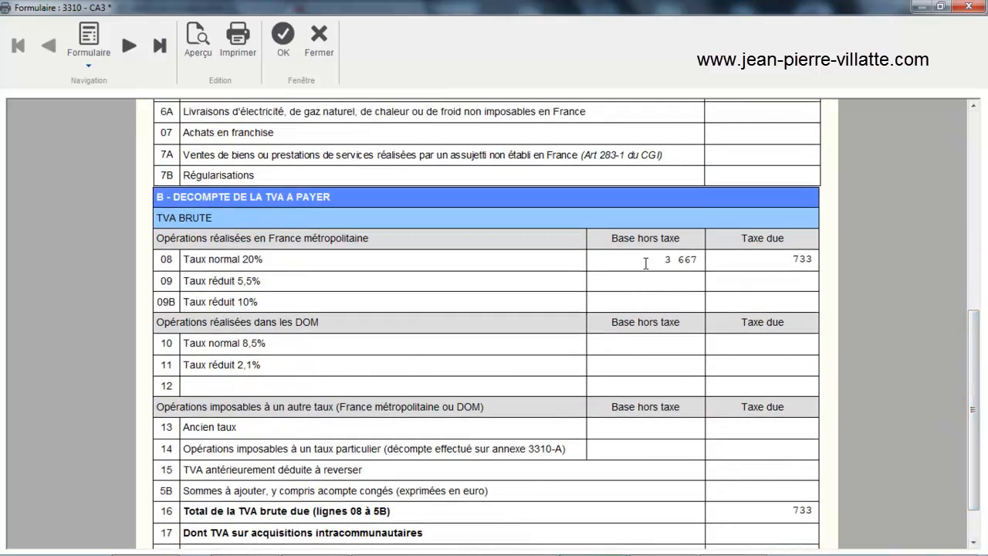
{"action": "left_click", "coordinate": [778, 264]}
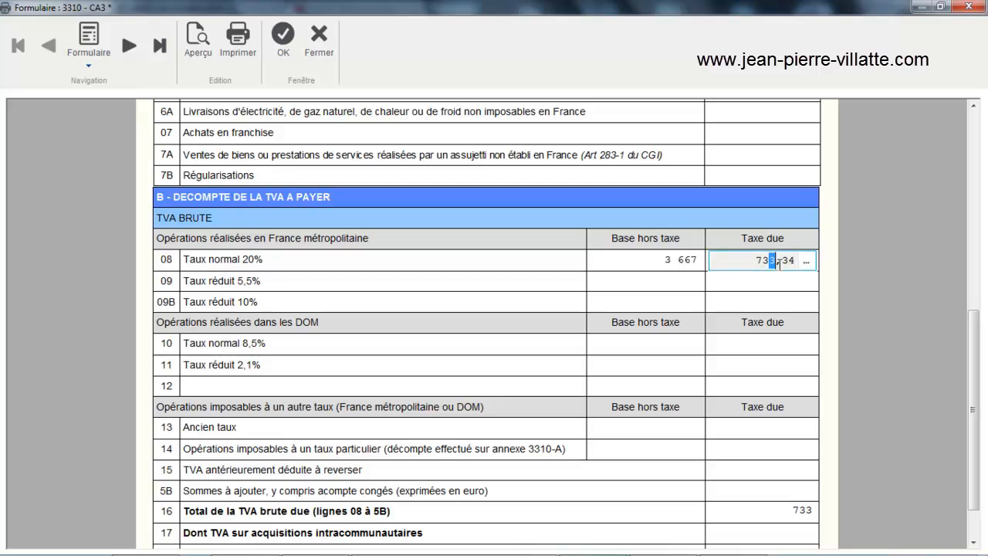
{"action": "left_click", "coordinate": [809, 263]}
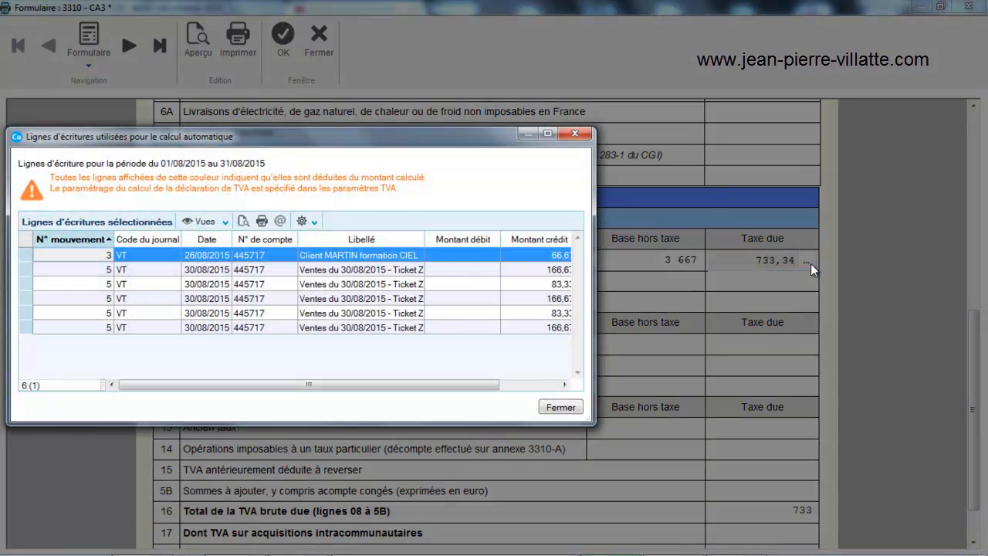
Step: Go to the 3310-CA3 continuation form and inspect the accounting entries behind line 20 - Autres biens et services
{"action": "left_click", "coordinate": [574, 413]}
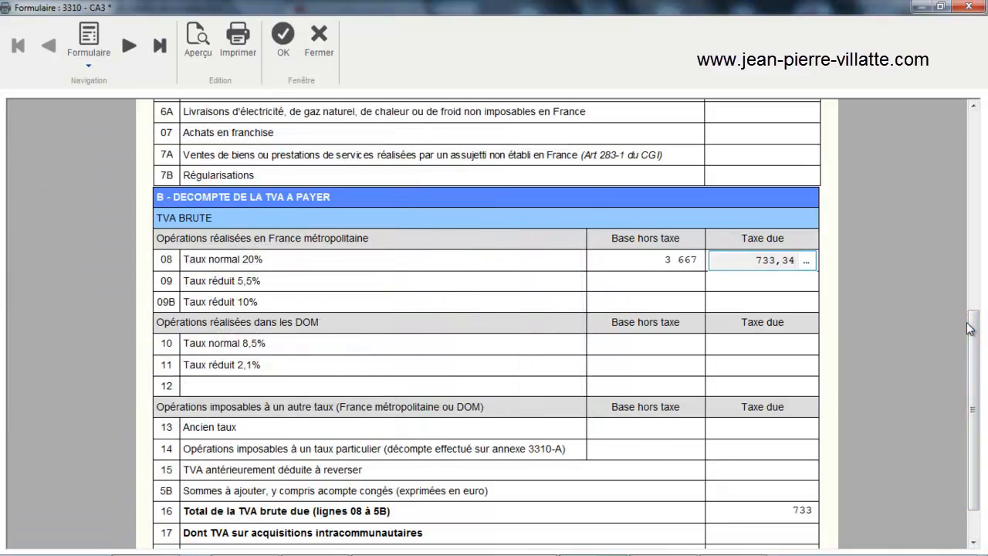
{"action": "left_click_drag", "start_coordinate": [972, 328], "coordinate": [973, 125]}
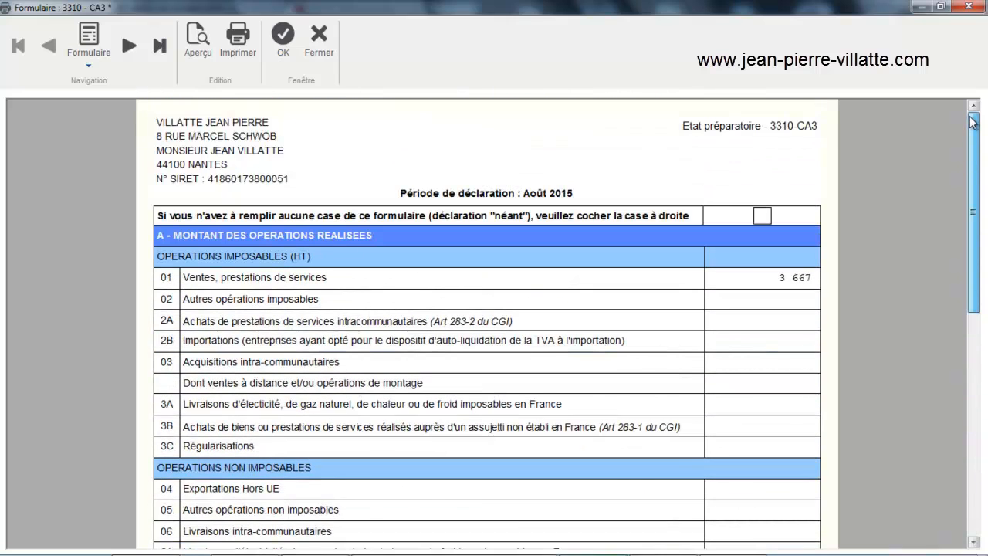
{"action": "left_click", "coordinate": [126, 46]}
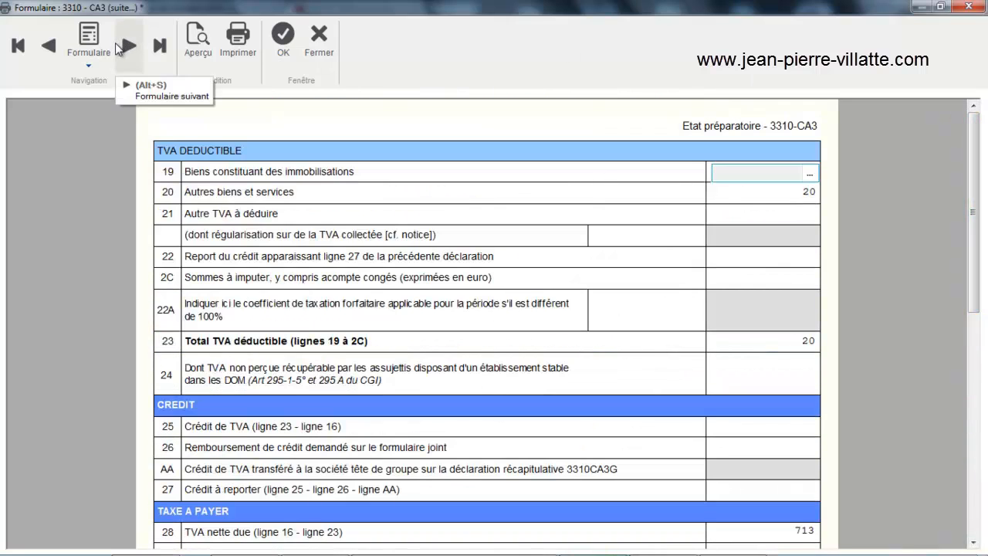
{"action": "left_click", "coordinate": [791, 200]}
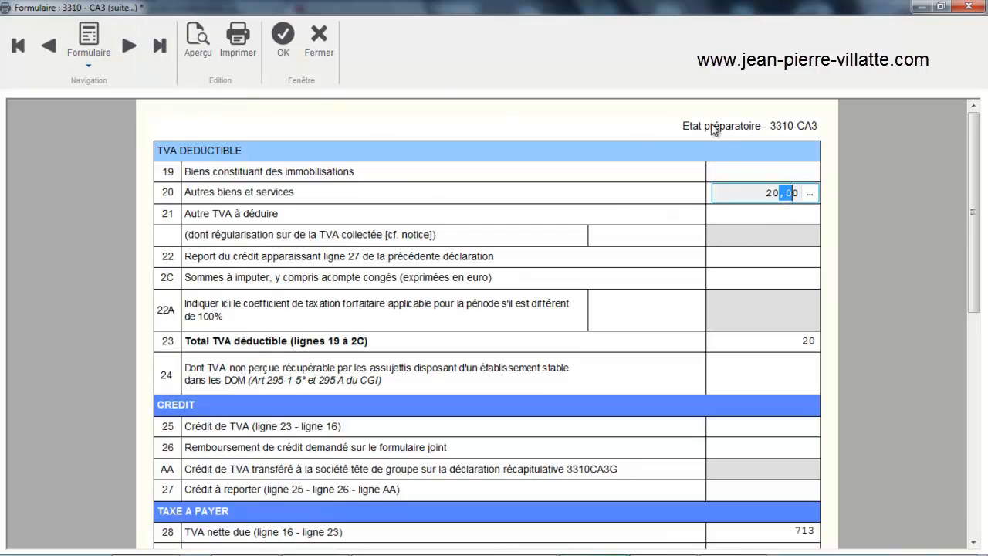
{"action": "left_click", "coordinate": [808, 194]}
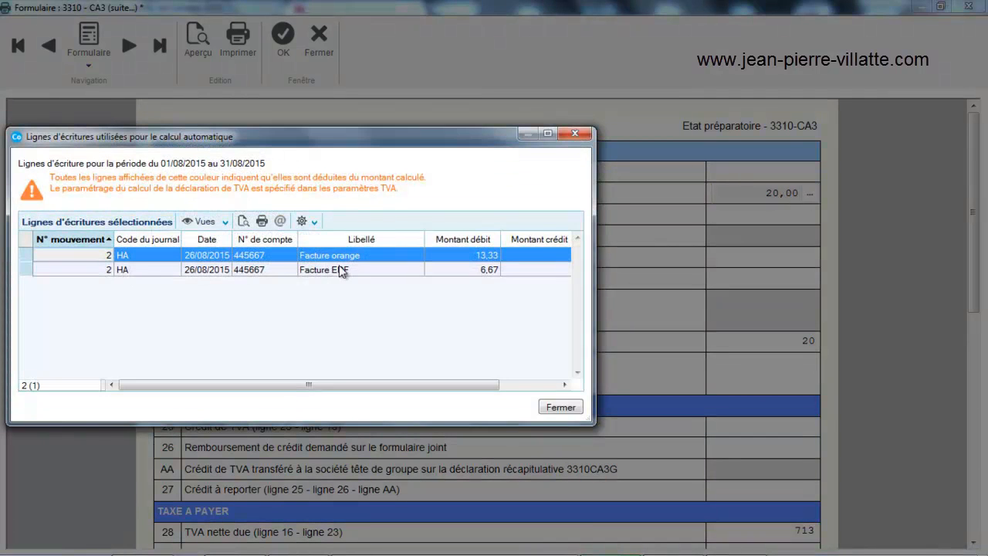
{"action": "left_click", "coordinate": [561, 407]}
Step: Review the TAXE A PAYER section of the form and check the print preview of the VAT statement
{"action": "left_click_drag", "start_coordinate": [976, 260], "coordinate": [970, 352]}
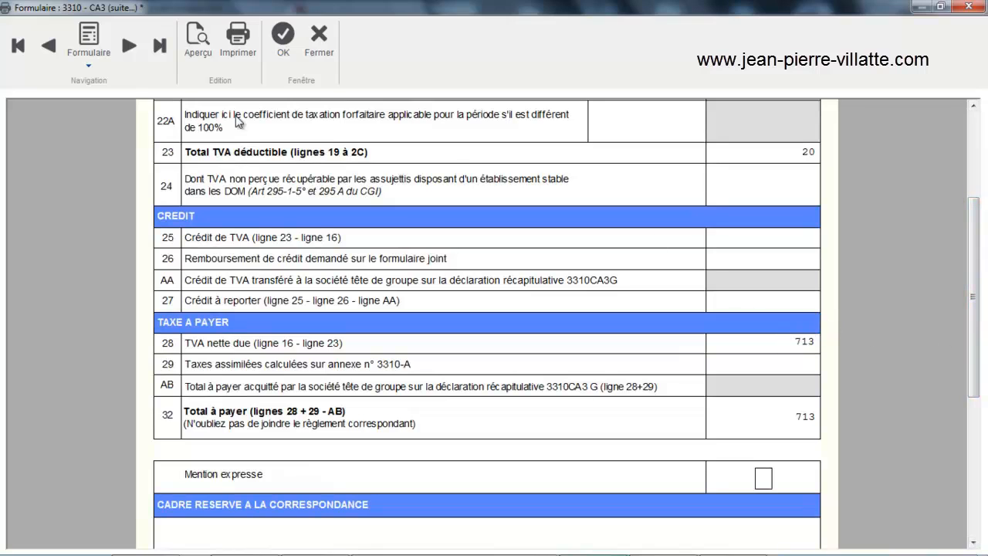
{"action": "left_click", "coordinate": [205, 43]}
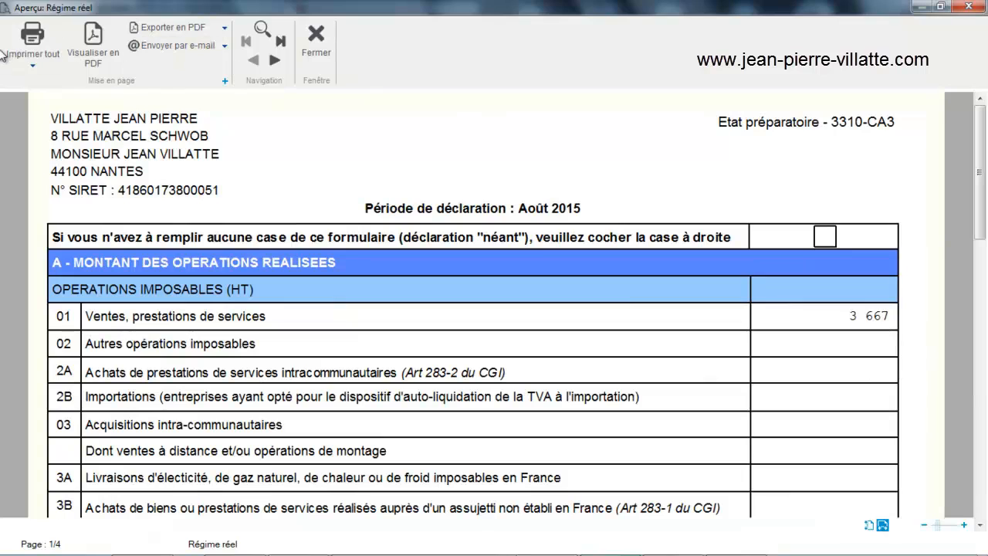
{"action": "left_click", "coordinate": [311, 55]}
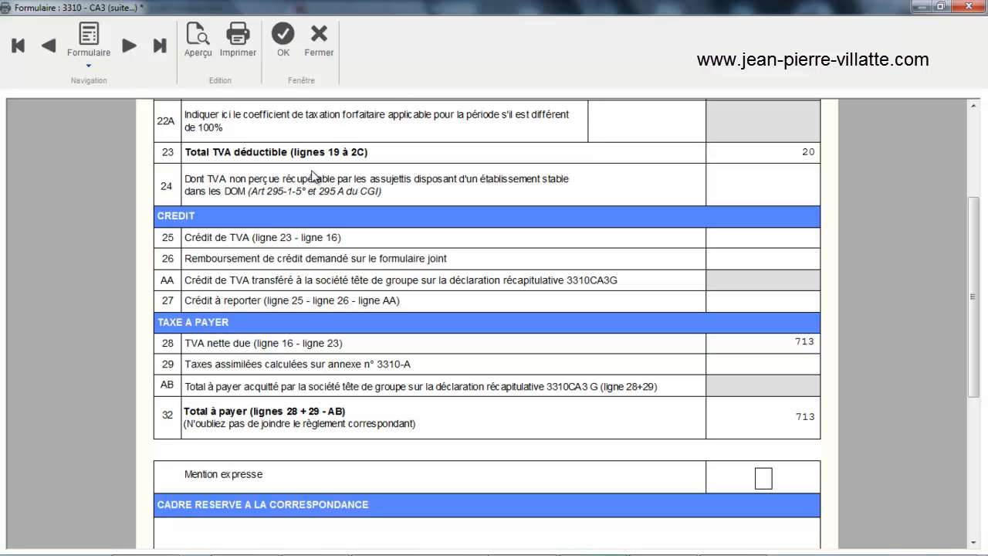
Step: Validate the August 2015 VAT statement and record its OD de TVA accounting entry
{"action": "left_click", "coordinate": [284, 34]}
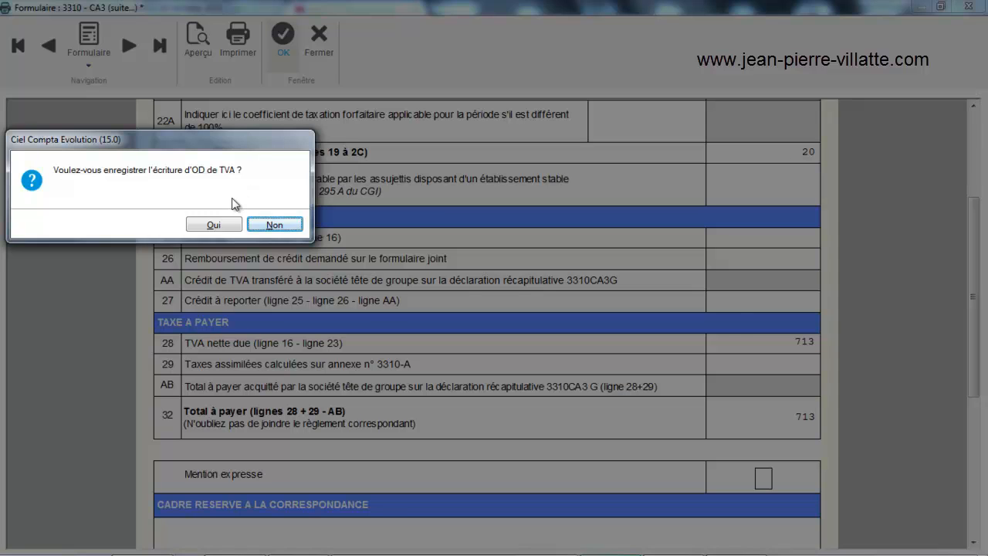
{"action": "left_click", "coordinate": [213, 224]}
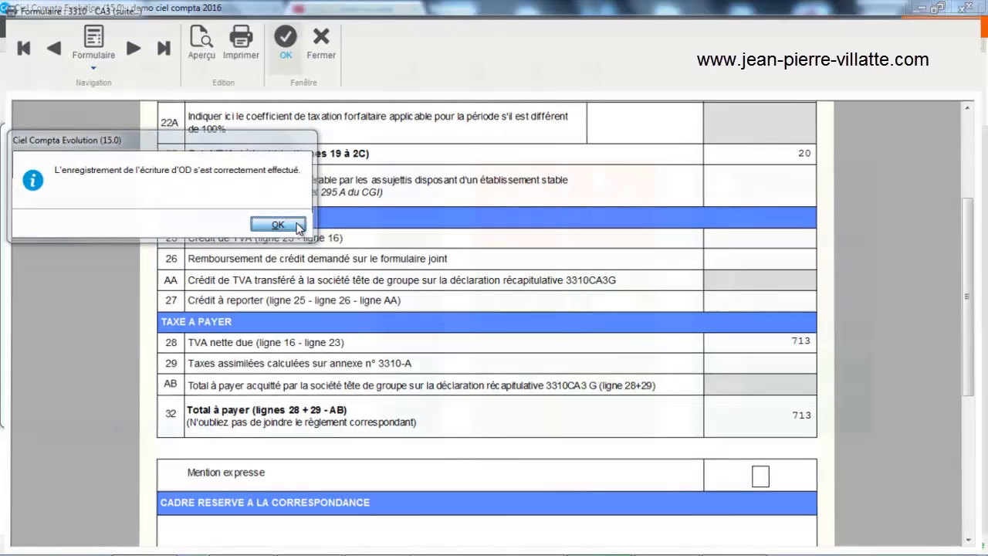
{"action": "left_click", "coordinate": [279, 224]}
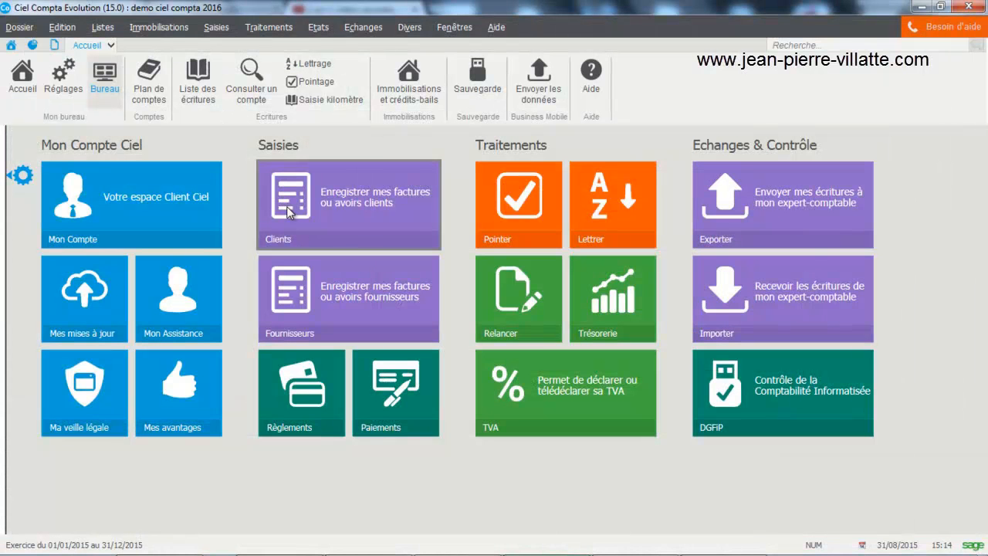
Step: Filter the list of entries to journal OD - Opérations Diverses and inspect the lines of the VAT declaration entry
{"action": "left_click", "coordinate": [106, 26]}
{"action": "left_click", "coordinate": [112, 48]}
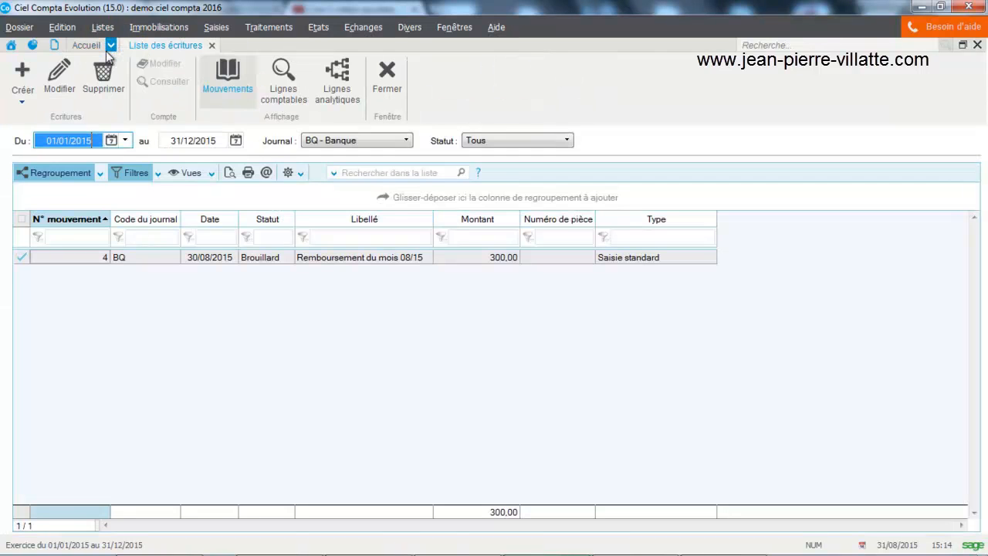
{"action": "left_click", "coordinate": [325, 142]}
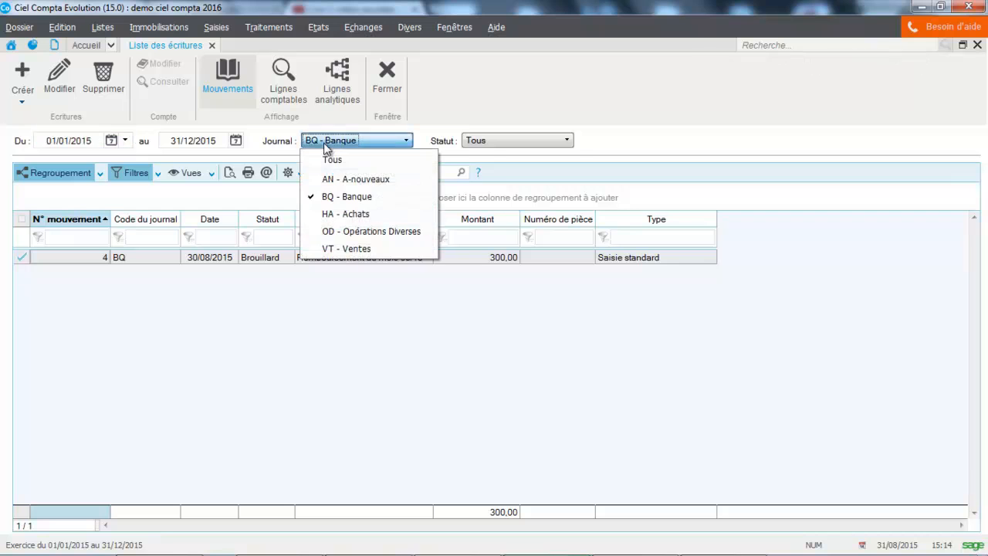
{"action": "left_click", "coordinate": [320, 231]}
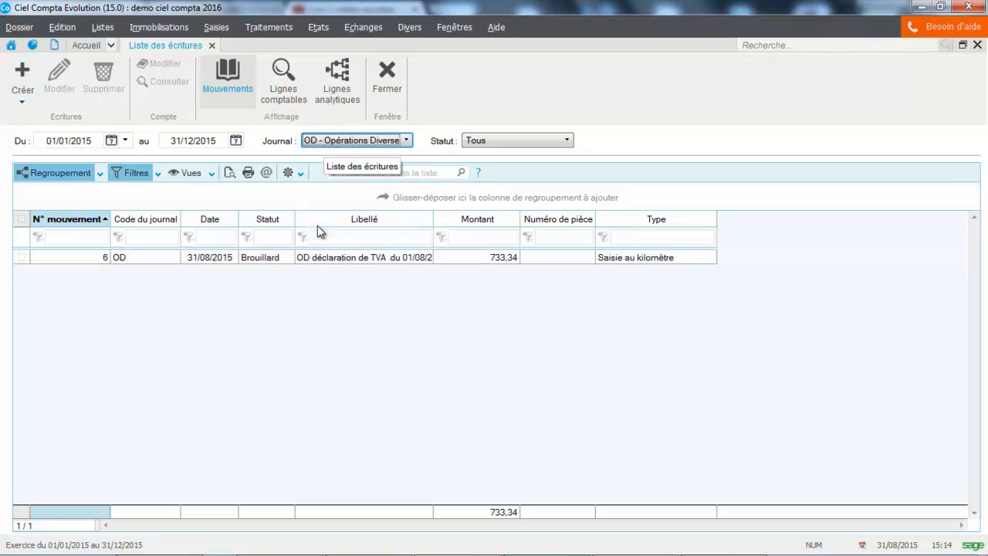
{"action": "left_click", "coordinate": [359, 263]}
{"action": "double_click", "coordinate": [359, 262]}
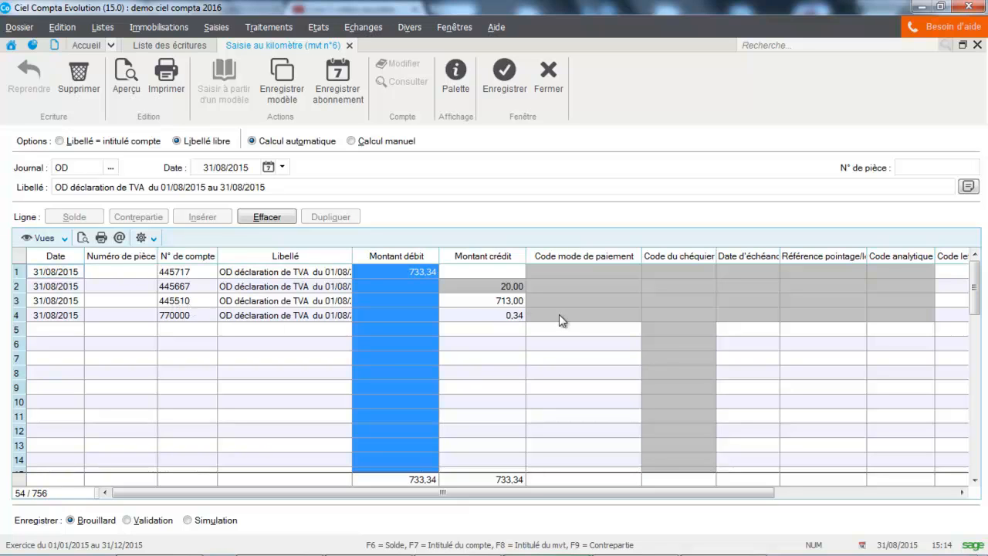
{"action": "left_click", "coordinate": [549, 78]}
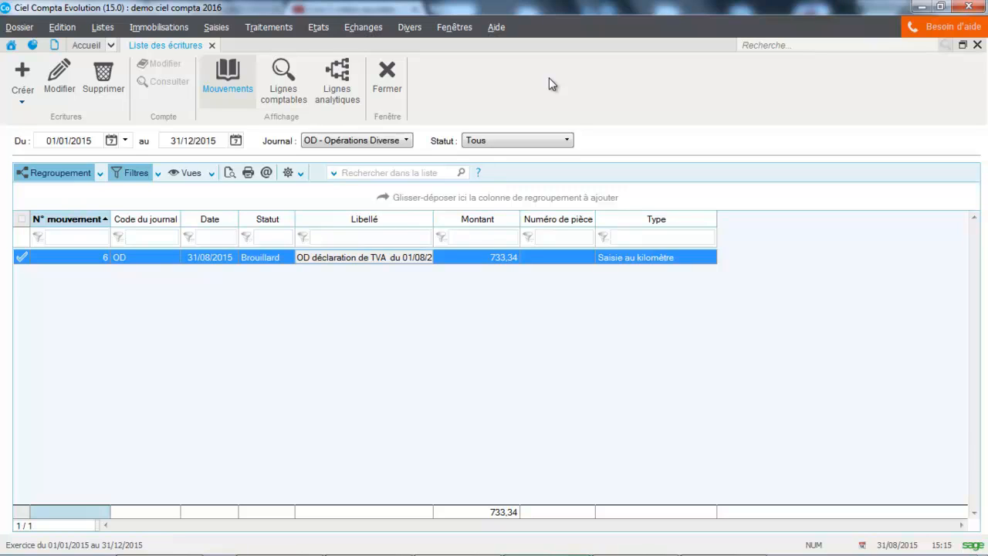
Step: Display the list of VAT declarations to check the one for August 2015
{"action": "left_click", "coordinate": [262, 26]}
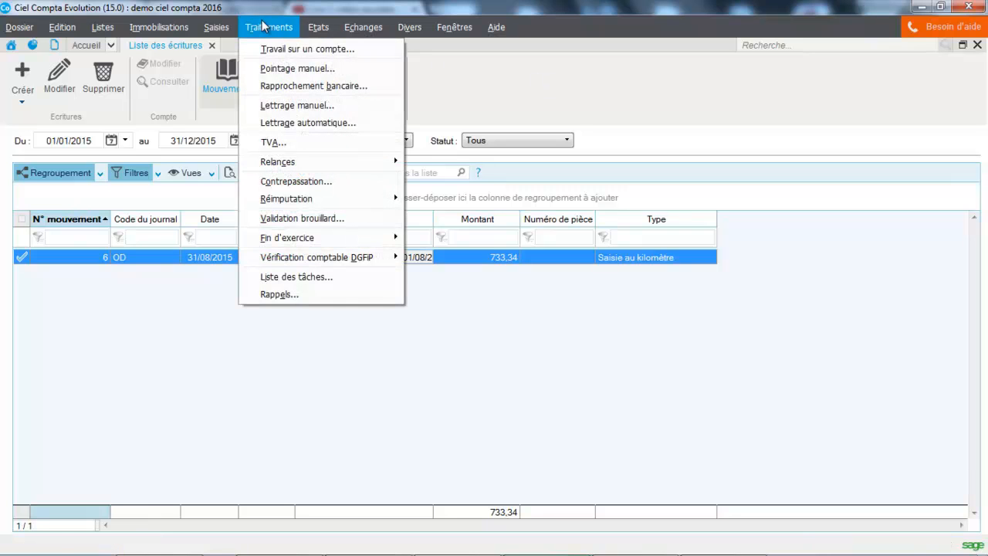
{"action": "left_click", "coordinate": [257, 142]}
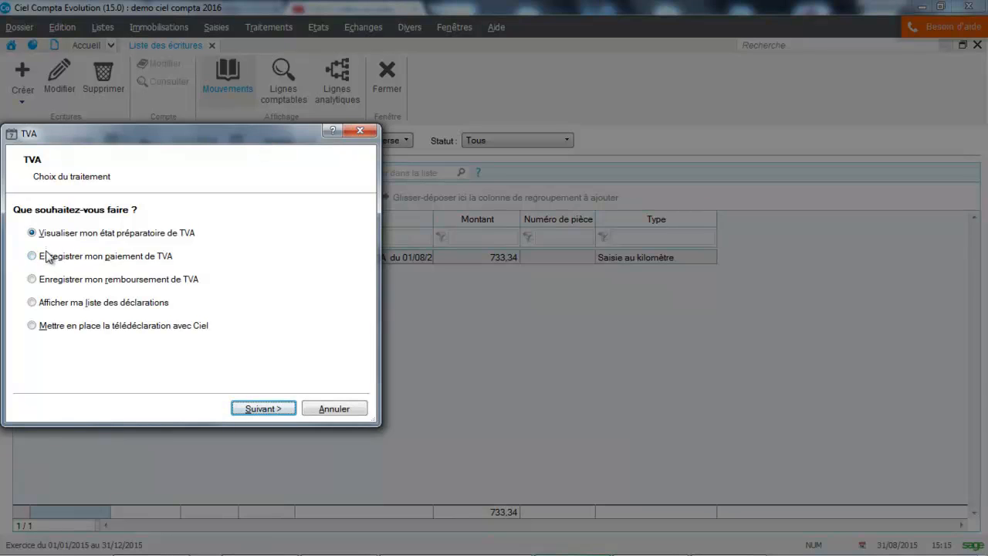
{"action": "left_click", "coordinate": [40, 304]}
{"action": "left_click", "coordinate": [254, 411]}
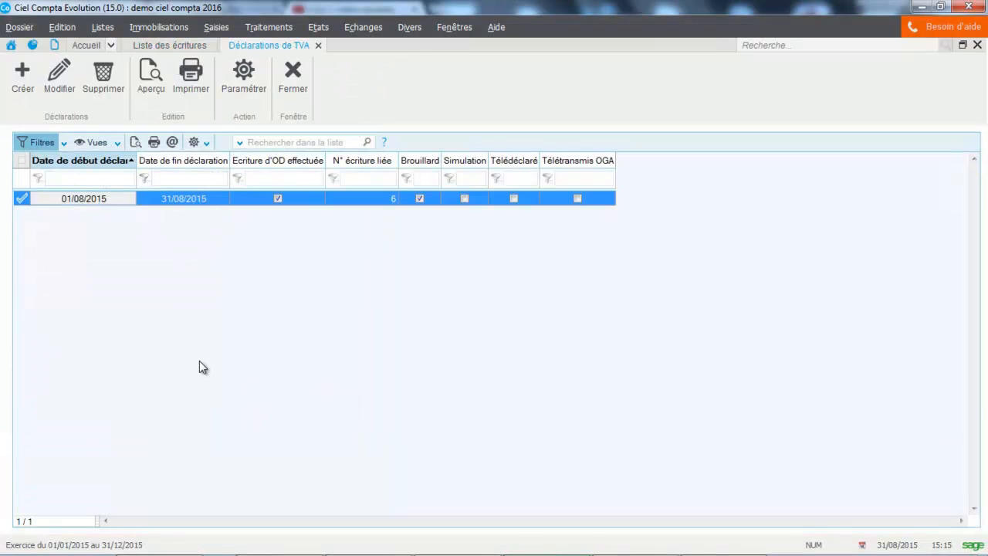
Step: Record the VAT payment of 713,00 dated 31/08/2015 in journal BQ as Brouillard, keeping the proposed values
{"action": "left_click", "coordinate": [269, 29]}
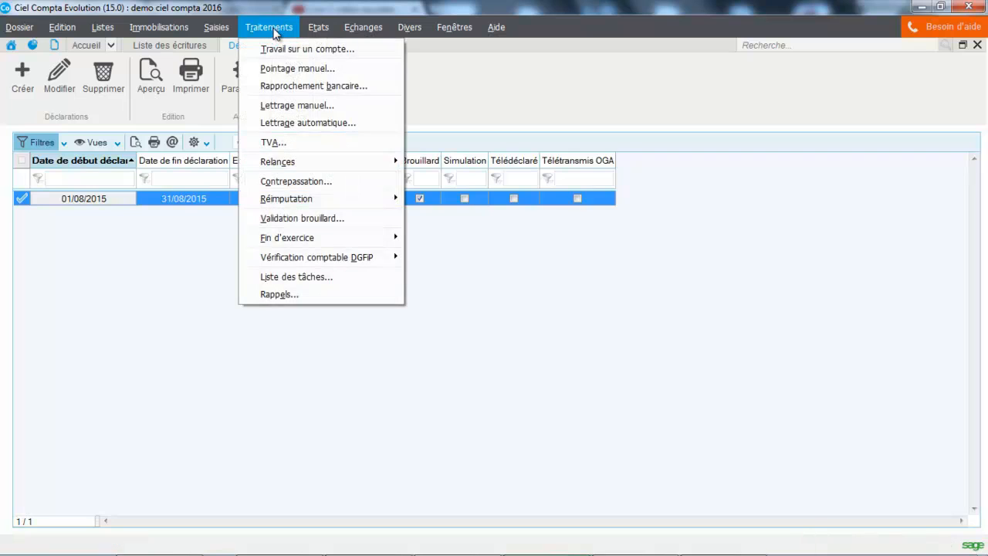
{"action": "left_click", "coordinate": [264, 141]}
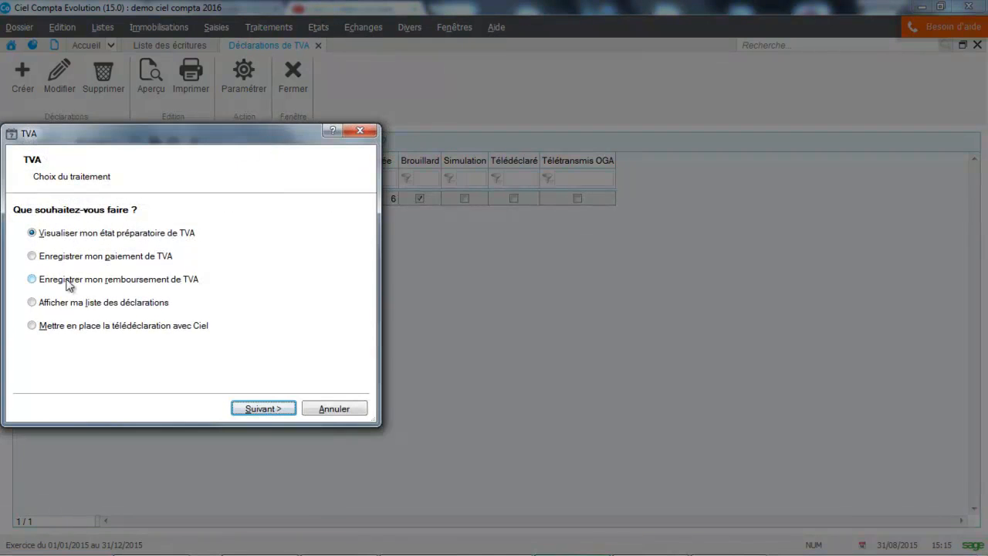
{"action": "left_click", "coordinate": [68, 263]}
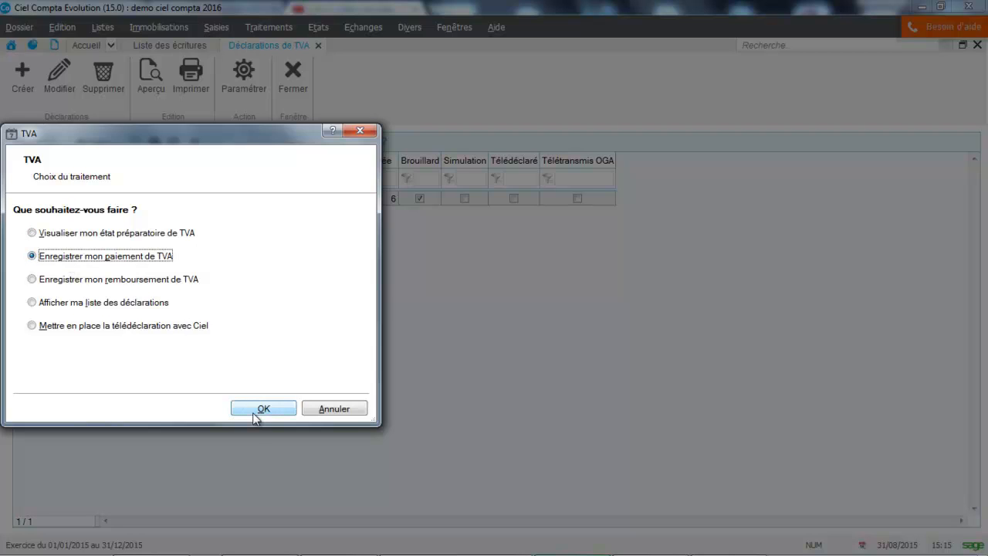
{"action": "left_click", "coordinate": [278, 411]}
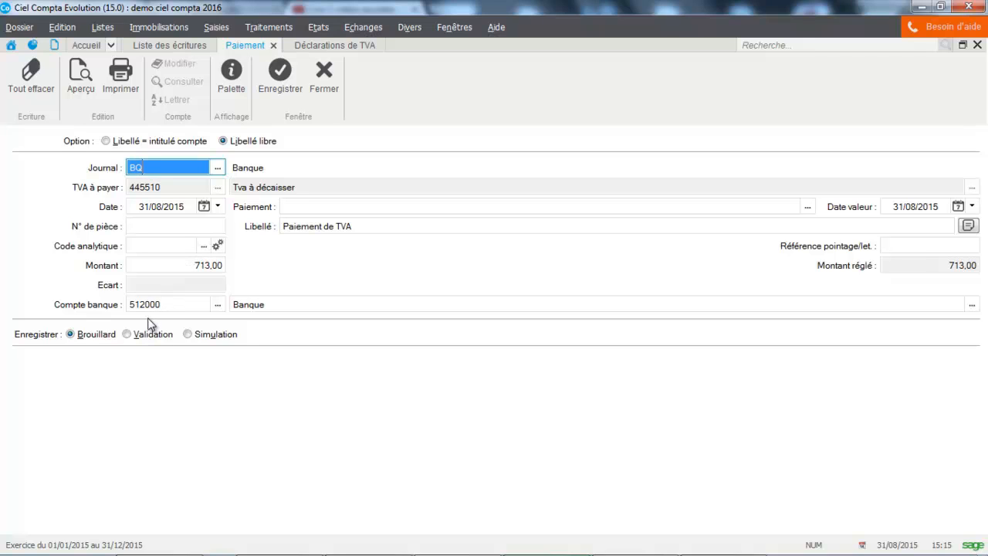
{"action": "left_click", "coordinate": [288, 90]}
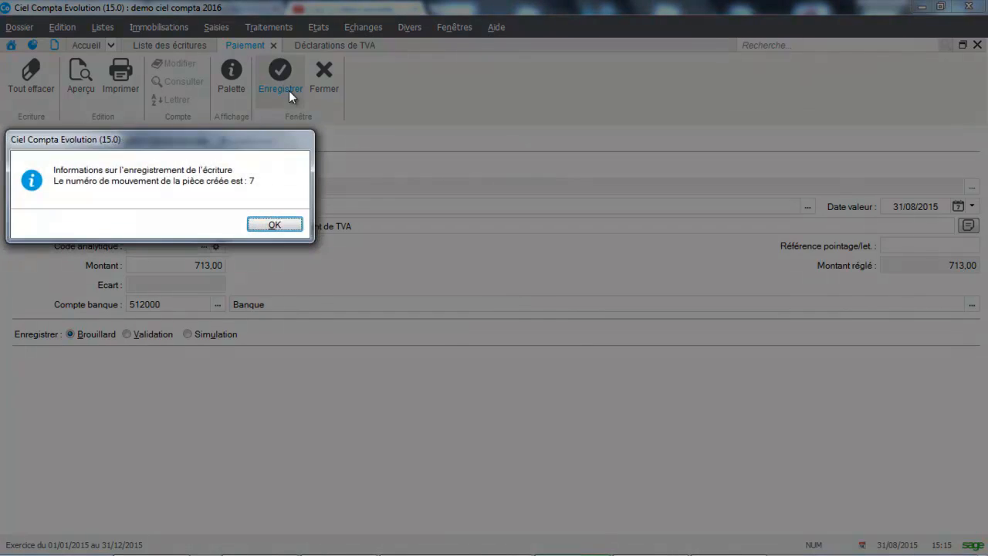
{"action": "left_click", "coordinate": [268, 227]}
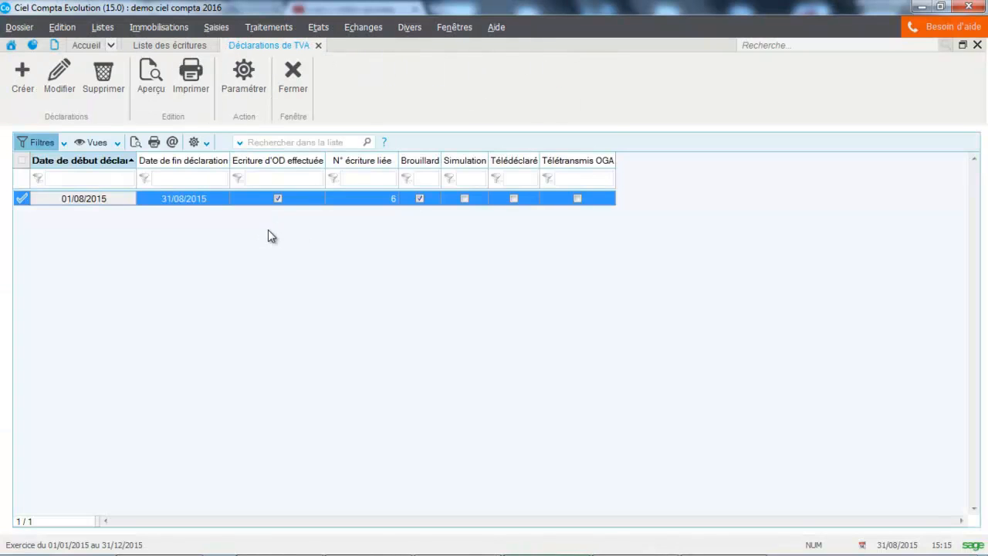